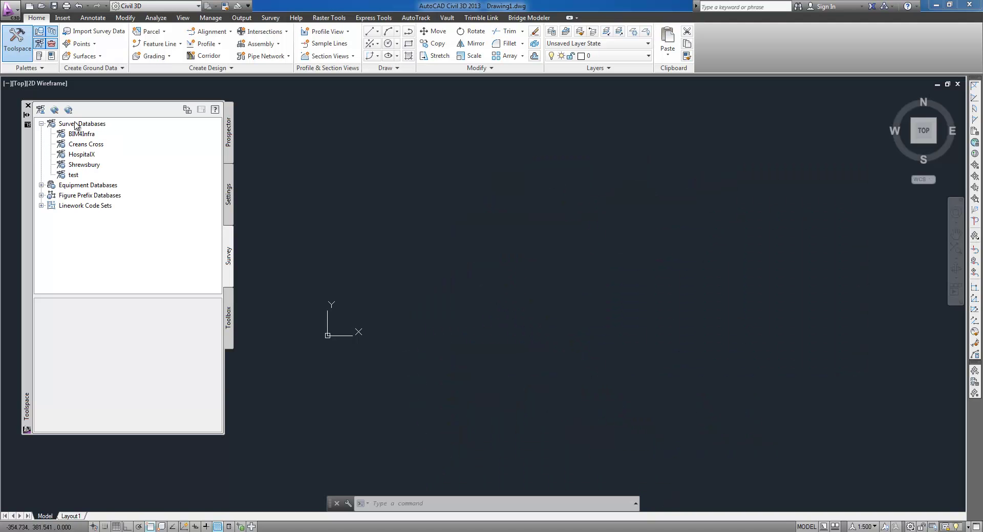
Create a new local survey database named Demo under Survey Databases
right_click(76, 125)
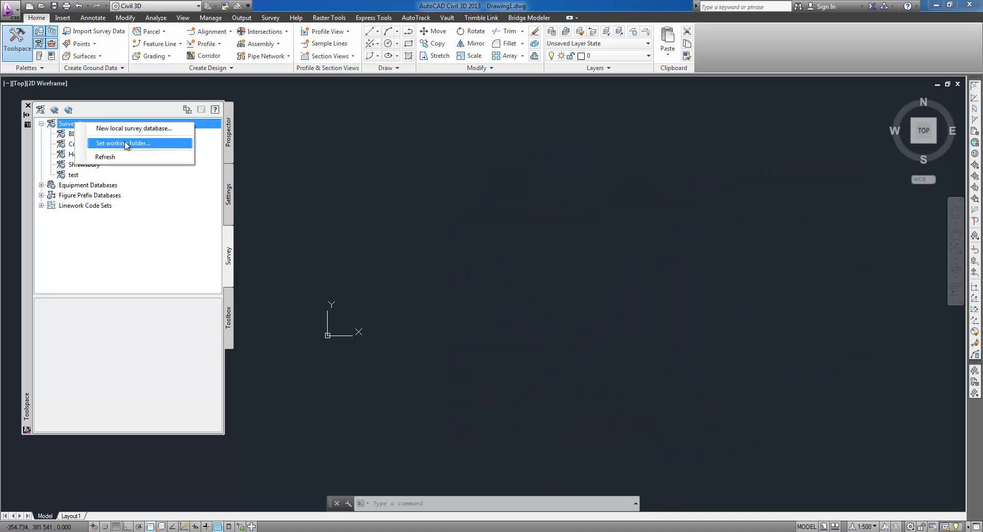
click(77, 129)
right_click(76, 126)
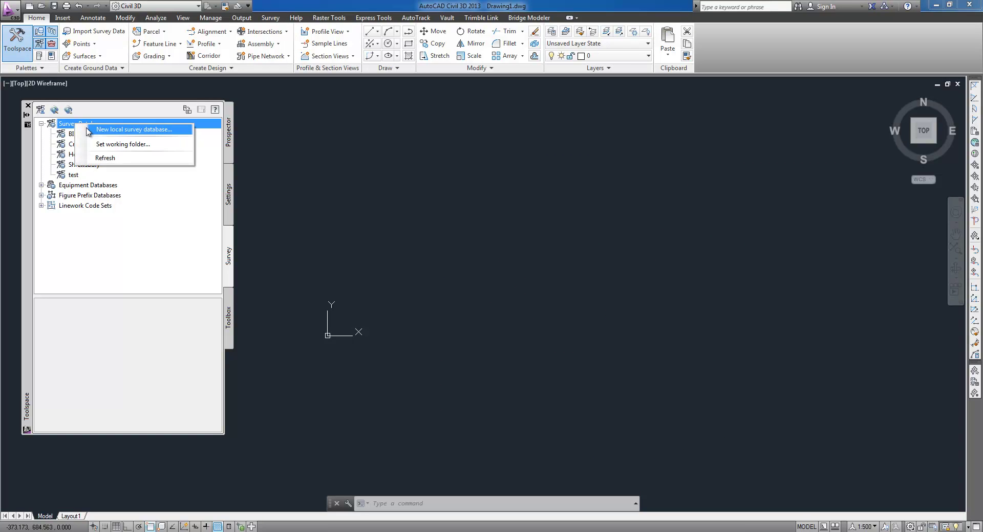
click(123, 134)
text(Shree)
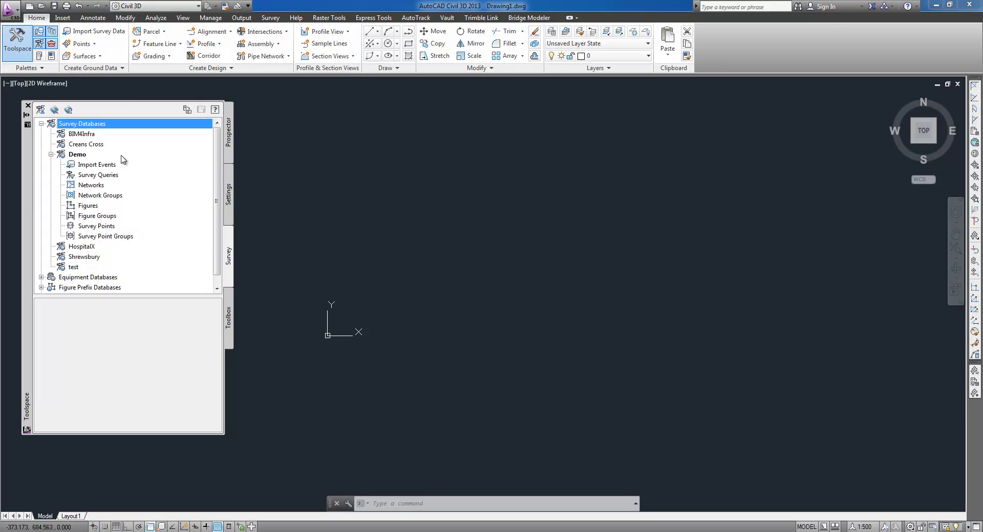
right_click(85, 158)
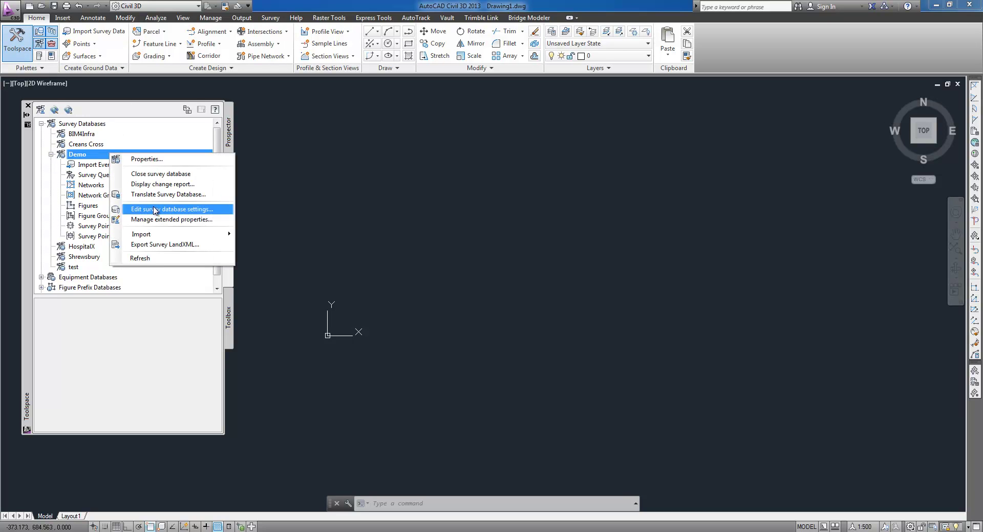
Review Demo's settings (Irish Transverse Mercator 1995 zone, meter units, Grads, tolerances) and accept them
click(169, 211)
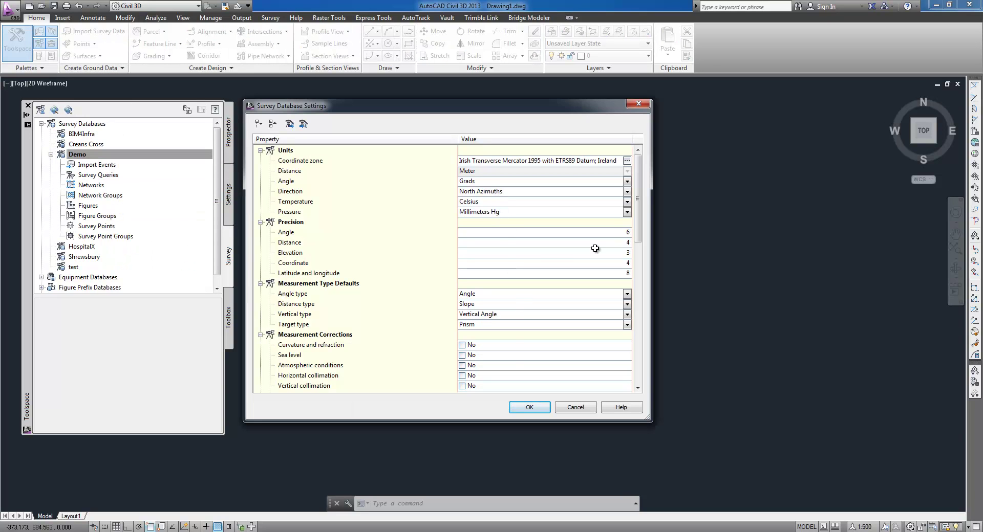
drag(640, 215, 651, 360)
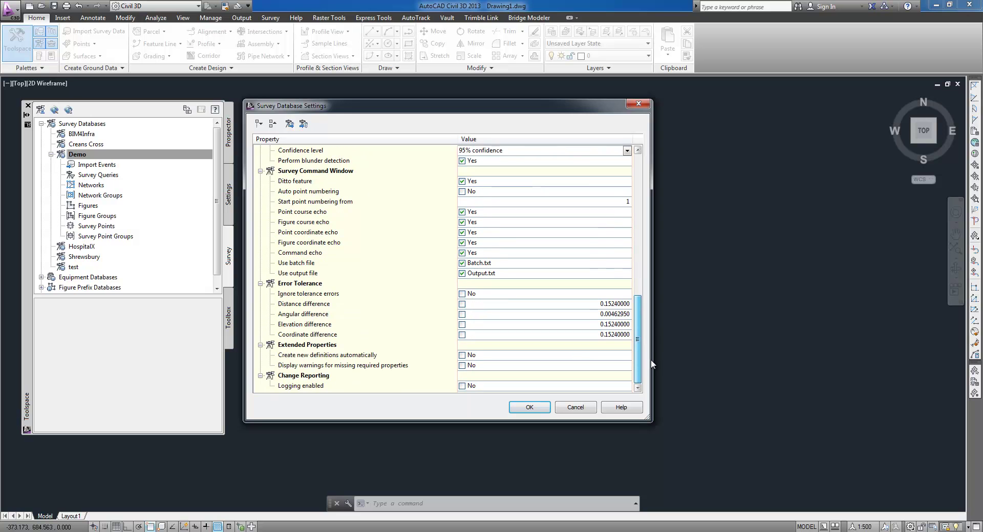
click(546, 410)
Browse the equipment databases and open the UK and Ireland Example figure prefix database
click(50, 154)
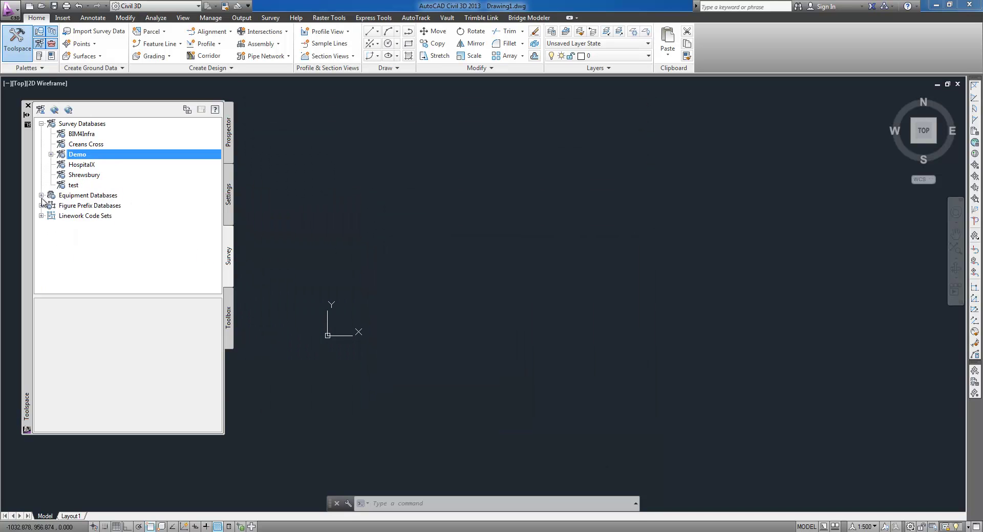
click(41, 195)
double_click(80, 196)
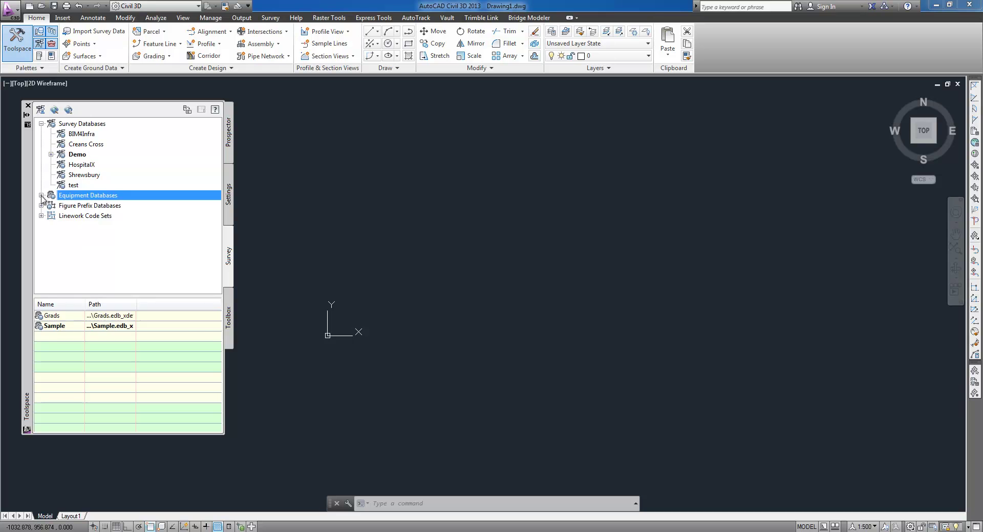
click(41, 205)
right_click(86, 266)
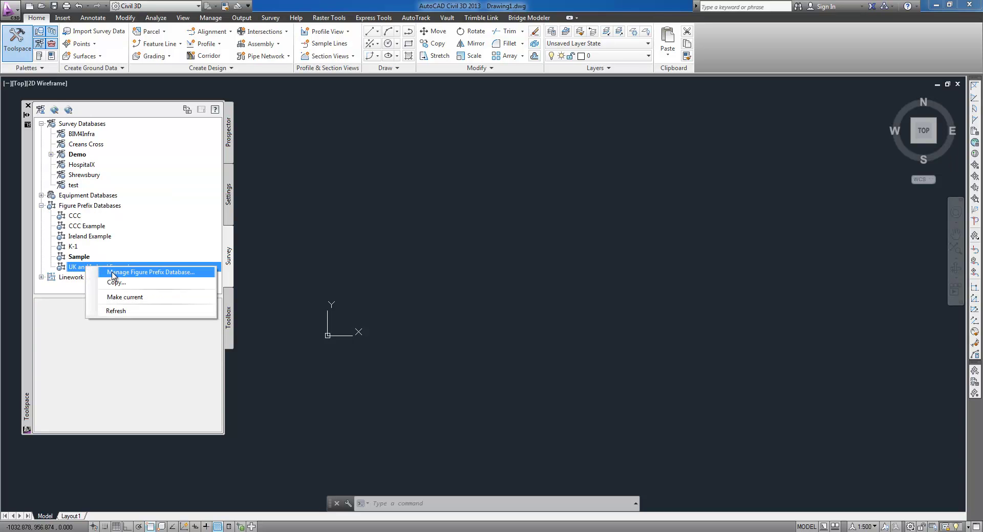
click(113, 274)
drag(329, 83, 332, 123)
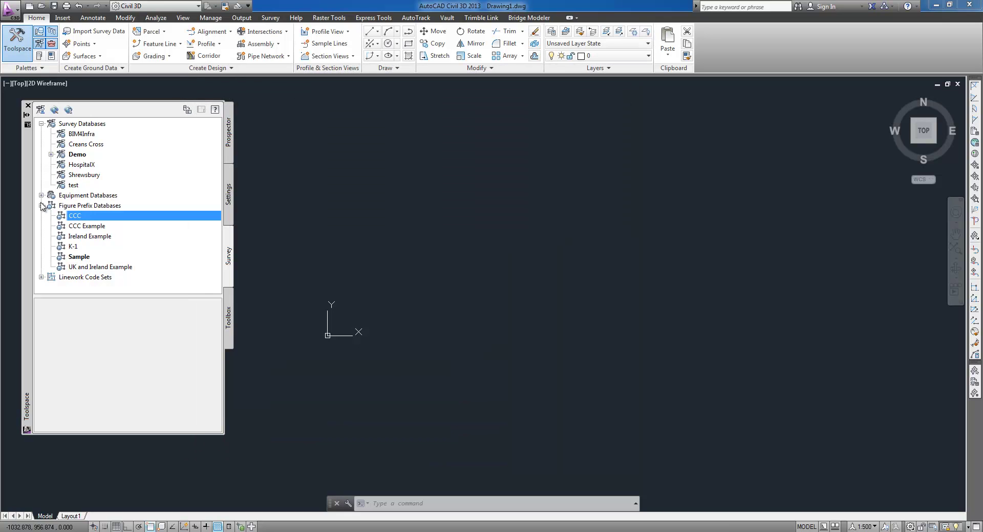
Check the linework code sets and expand the Demo database's collections again
click(41, 206)
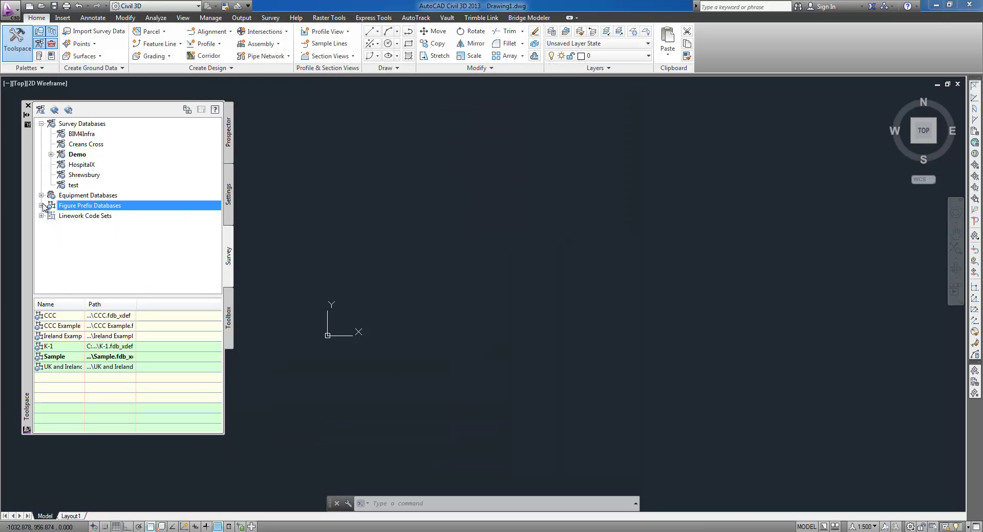
click(41, 215)
click(41, 215)
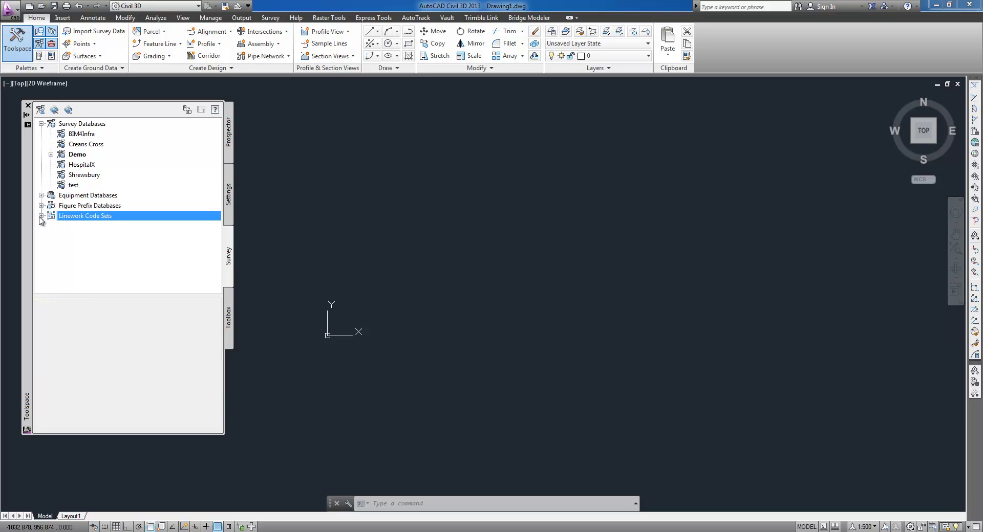
click(57, 205)
click(50, 154)
Import Trimble job H09052A from the Demo device folder via Trimble Link
click(78, 154)
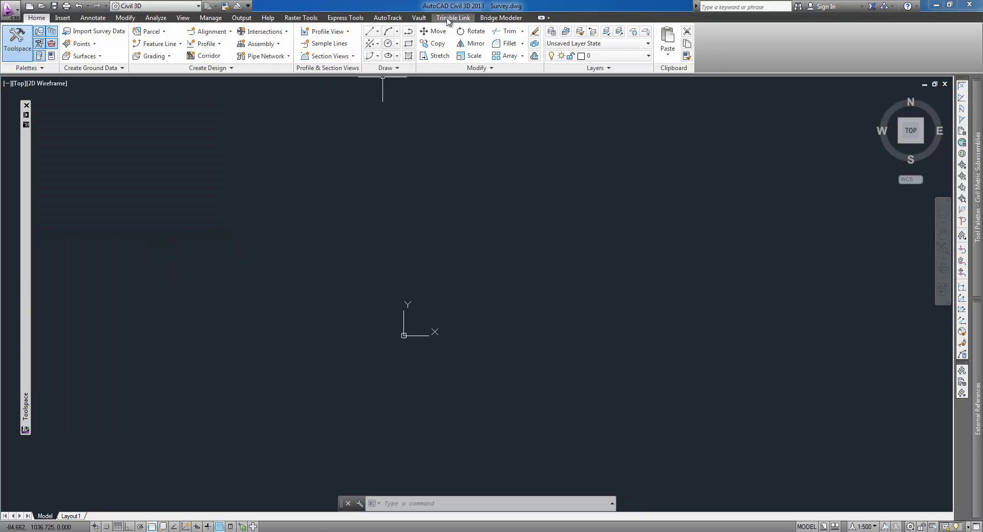
click(446, 20)
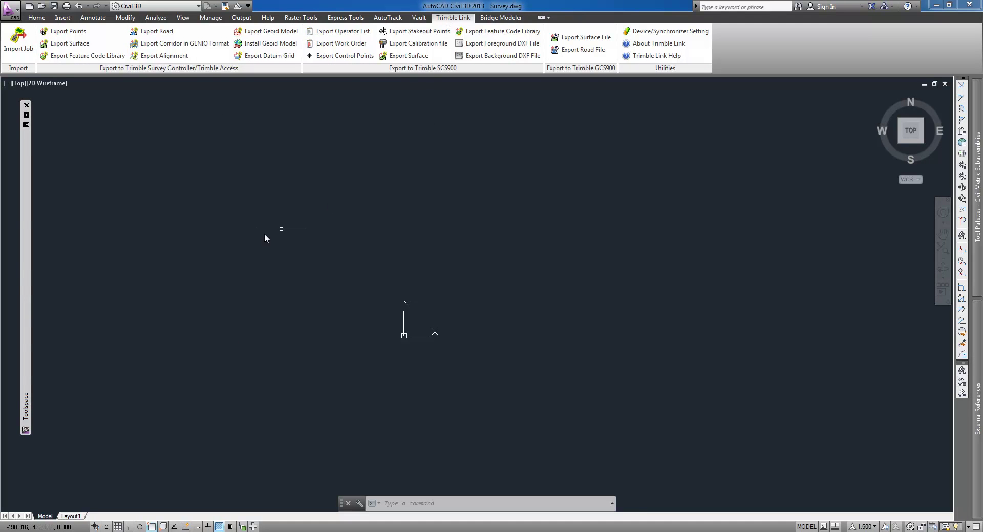
click(21, 34)
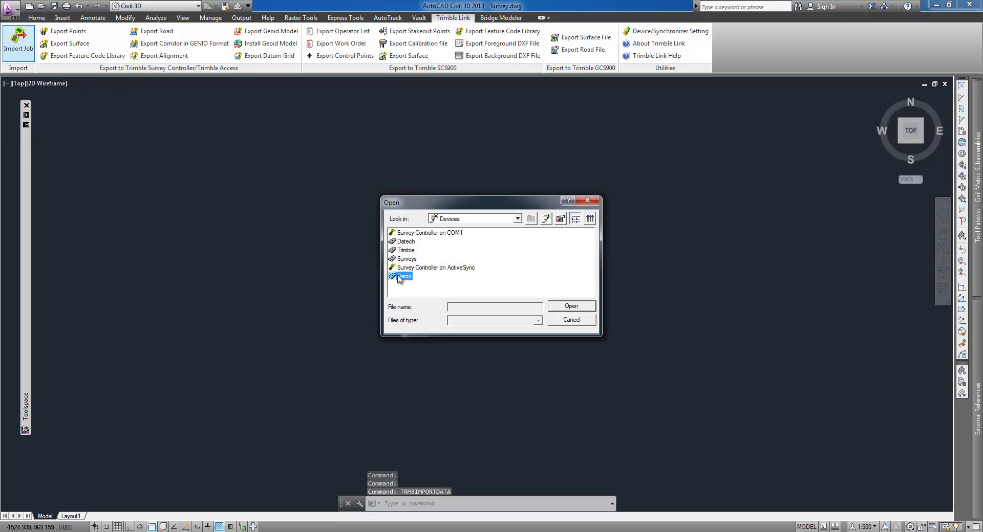
double_click(399, 277)
click(407, 233)
click(573, 306)
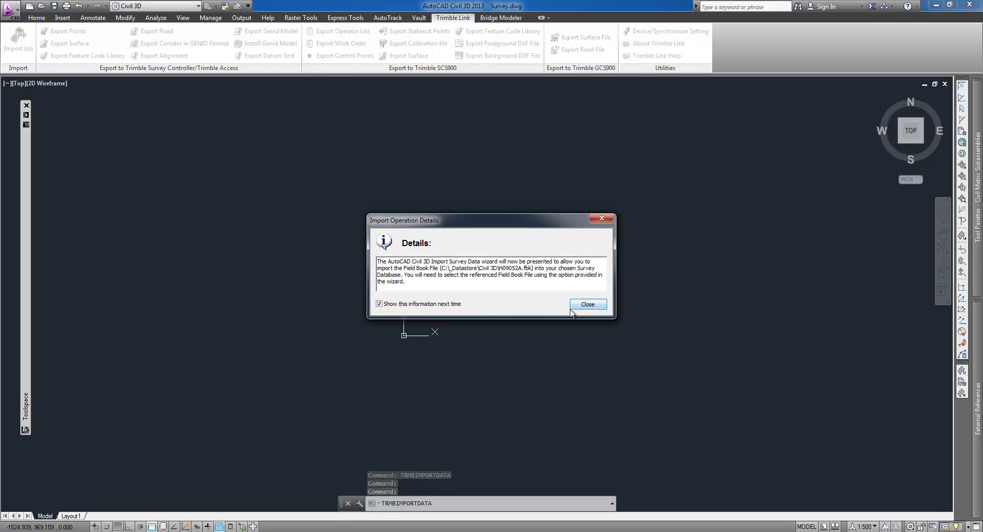
Import field book H09052A.fbk into the Demo survey database
click(571, 309)
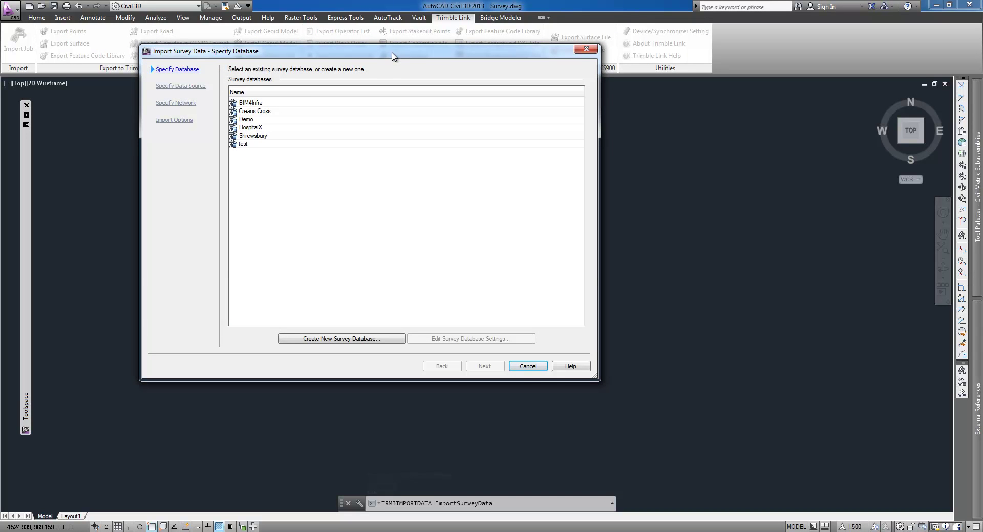
click(246, 121)
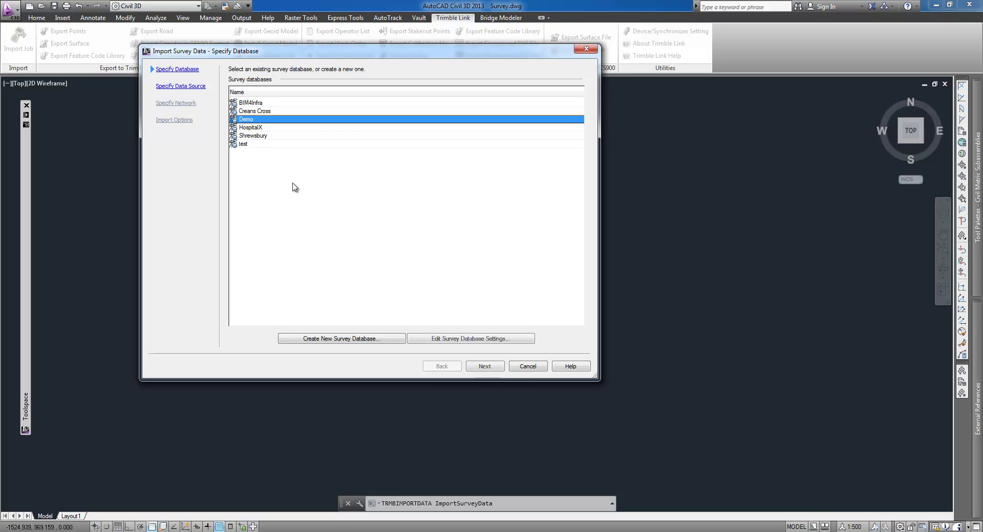
click(492, 367)
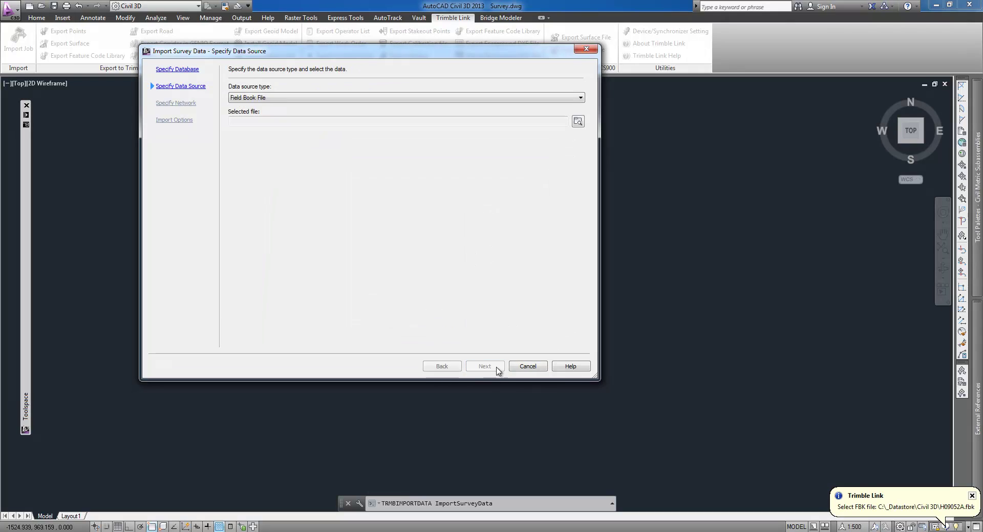
click(577, 121)
click(507, 261)
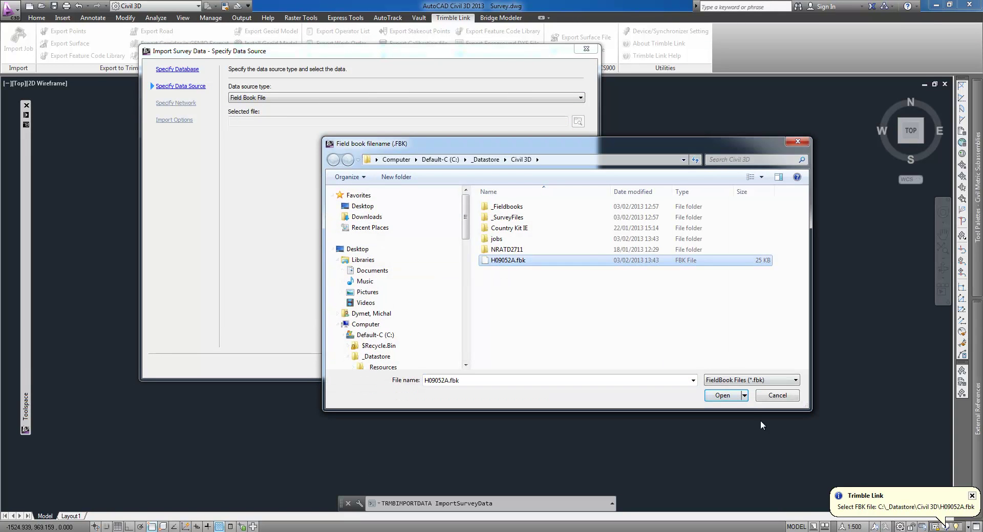
click(729, 397)
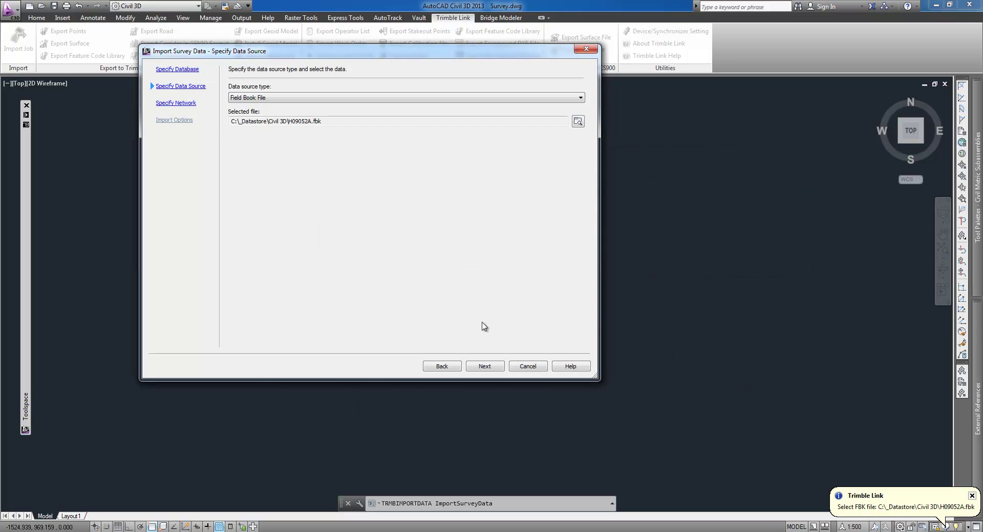
click(492, 366)
click(485, 366)
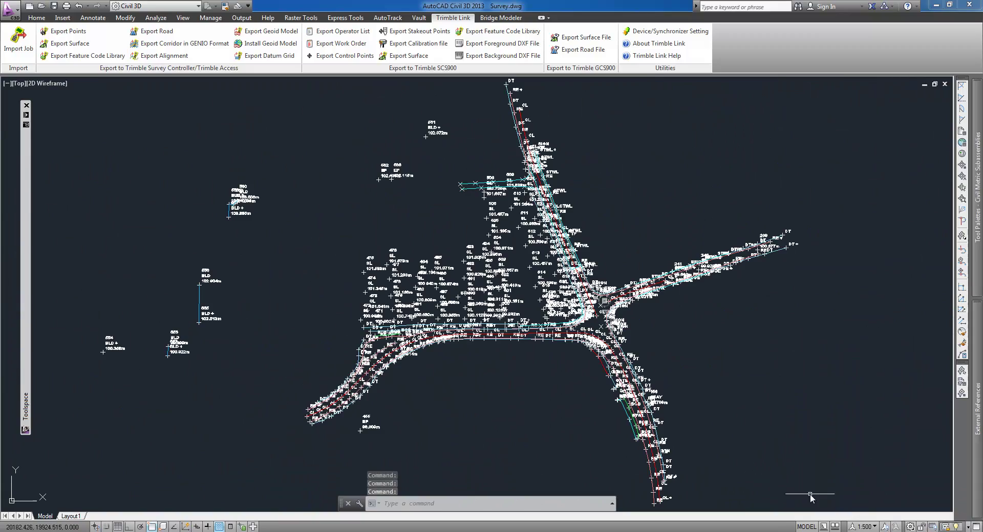
Set the drawing's annotation scale to 1:50
click(866, 527)
click(869, 341)
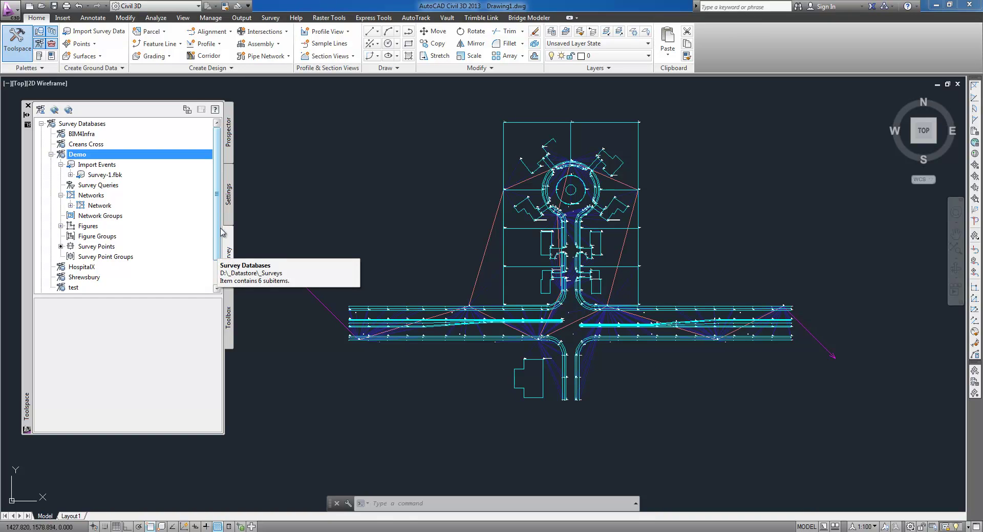
Zoom the drawing to Demo network control point 1 (STA1)
click(71, 206)
click(117, 215)
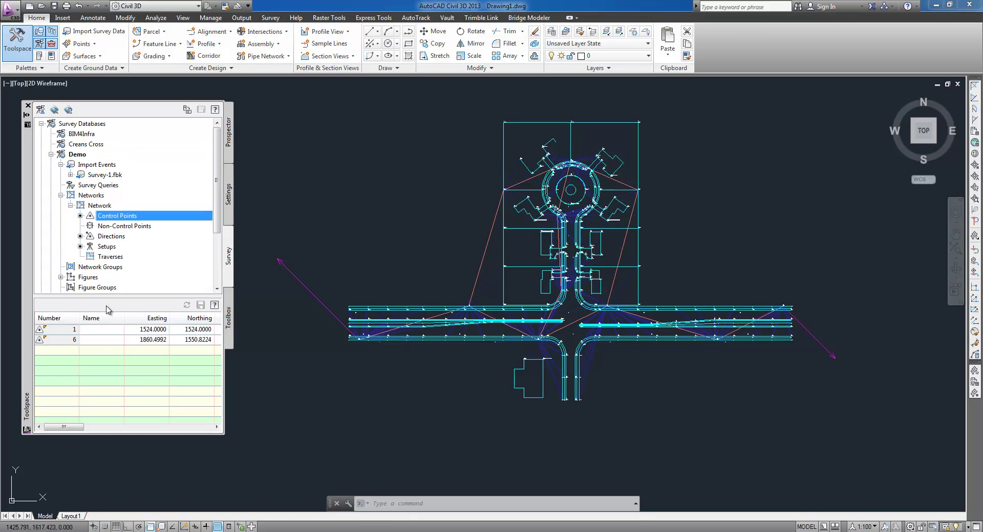
click(70, 332)
right_click(68, 336)
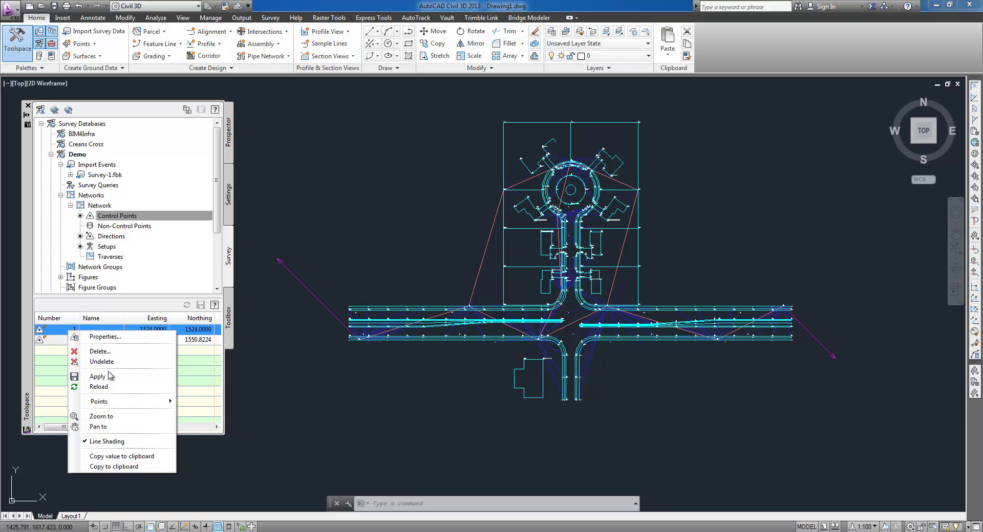
click(119, 418)
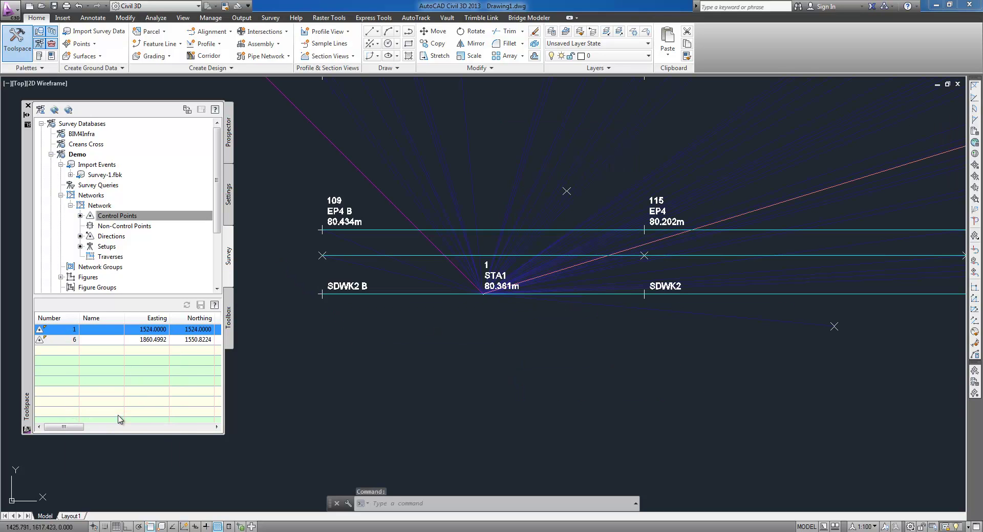
Zoom the drawing to instrument setup 4 from the Setups list
click(103, 248)
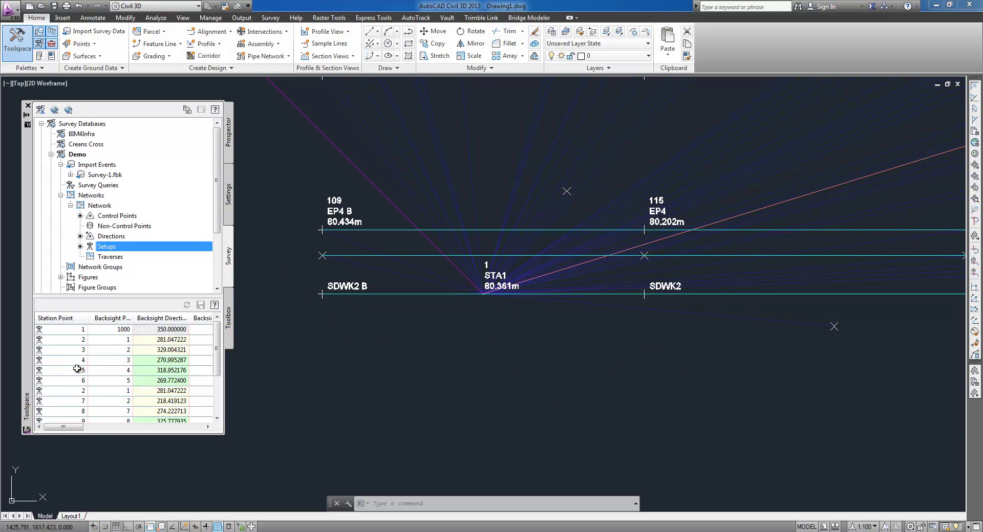
right_click(63, 361)
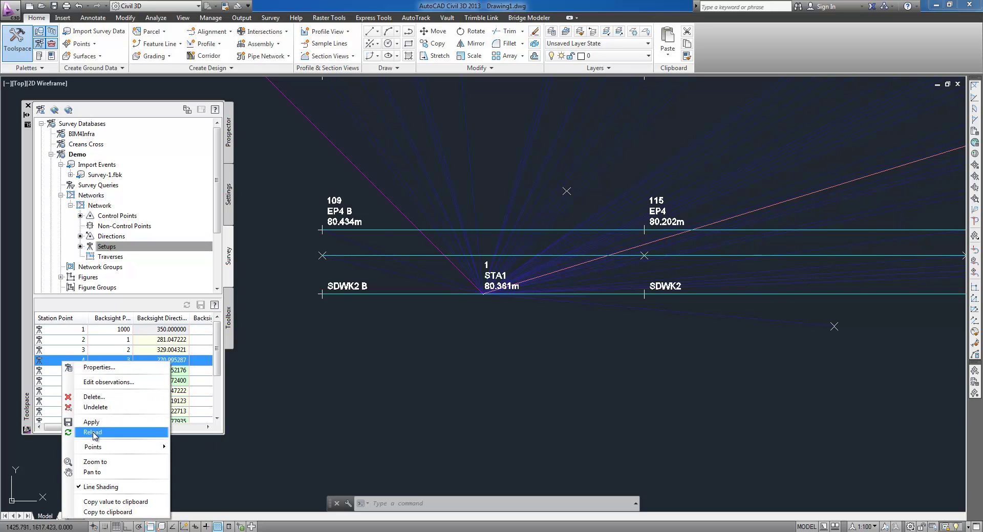
click(105, 459)
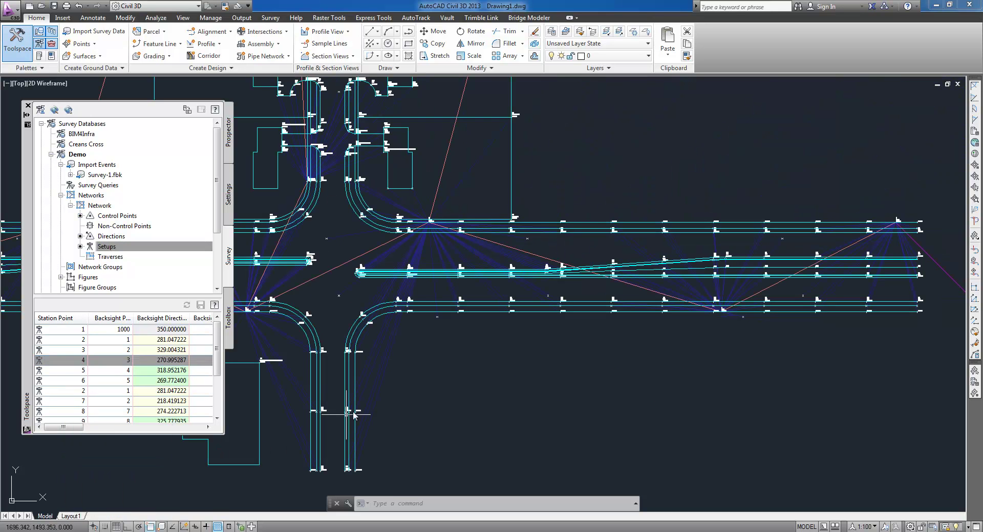
Zoom to the station 6 direction, then zoom out to view the whole site
click(105, 237)
right_click(61, 341)
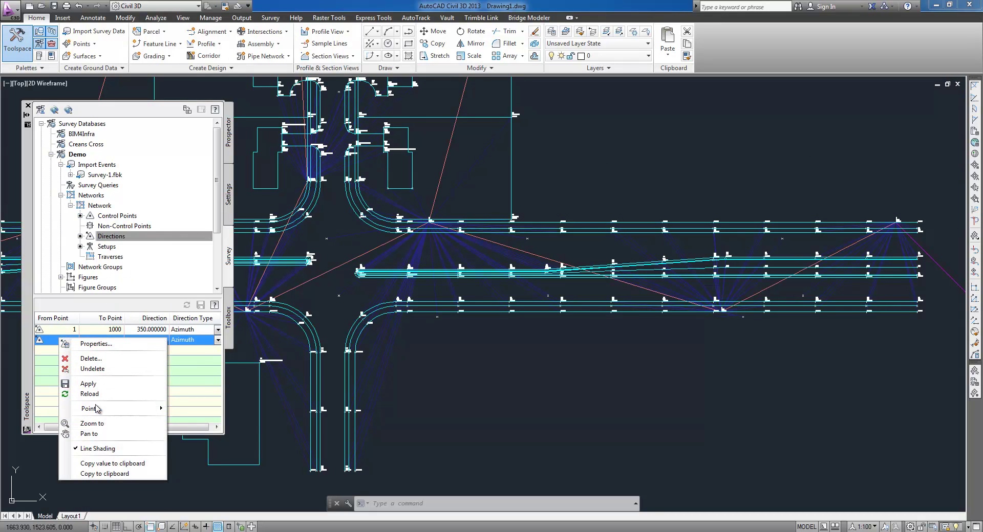
click(90, 425)
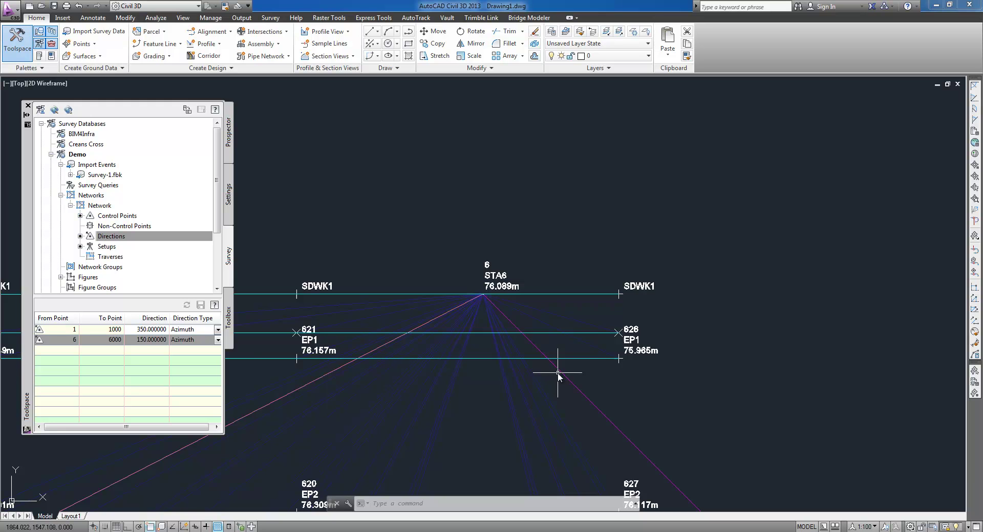
scroll(520, 236, down, 5)
scroll(732, 328, down, 2)
scroll(594, 256, up, 2)
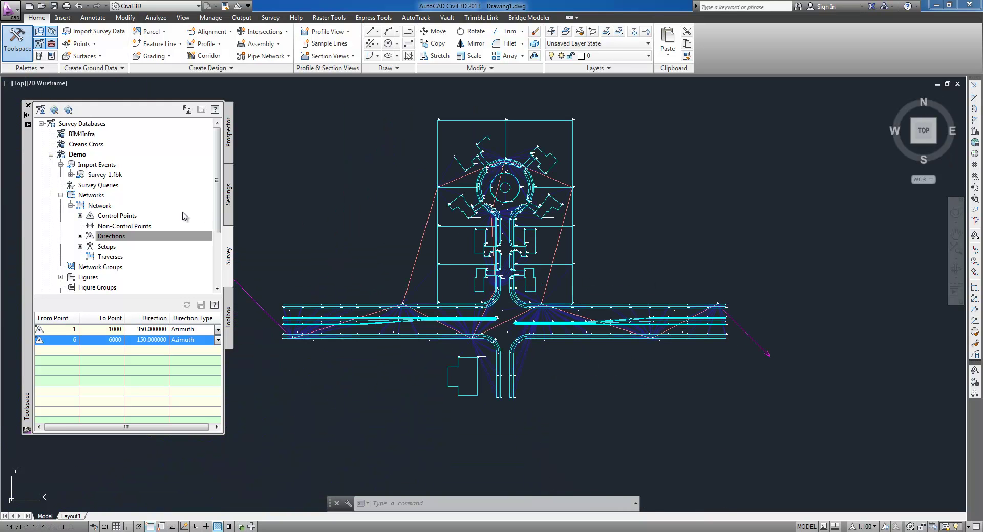
click(106, 257)
Create a new traverse named Traverse with initial station 1
right_click(116, 259)
click(128, 264)
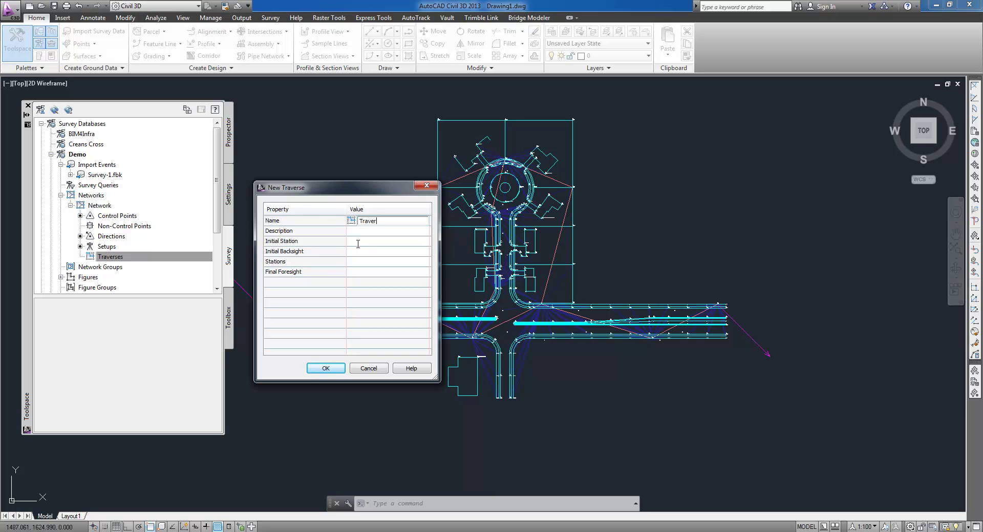
click(358, 244)
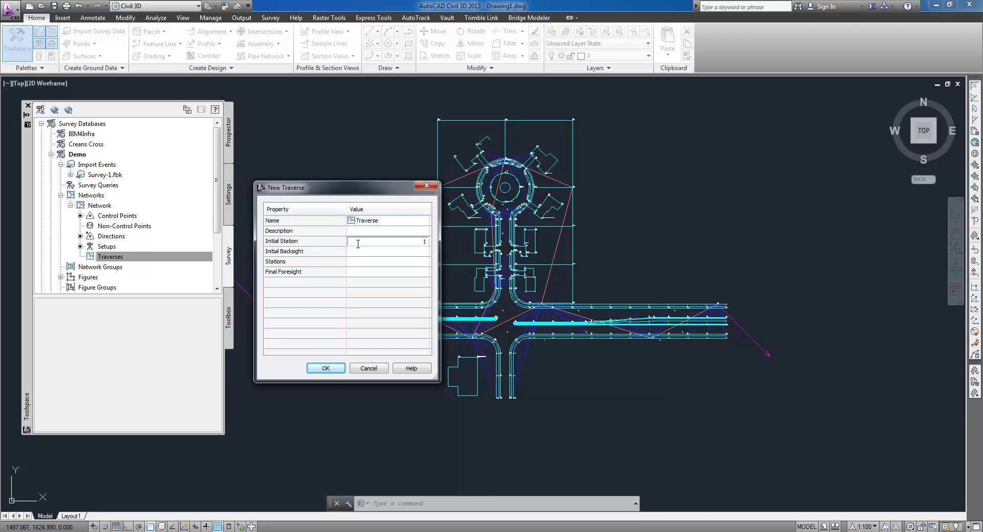
text(1)
key(Tab)
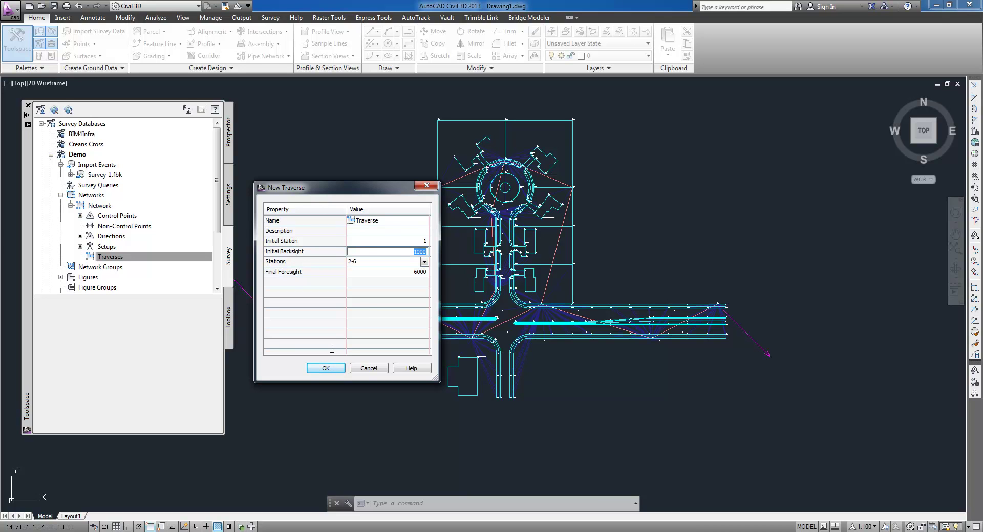
click(325, 368)
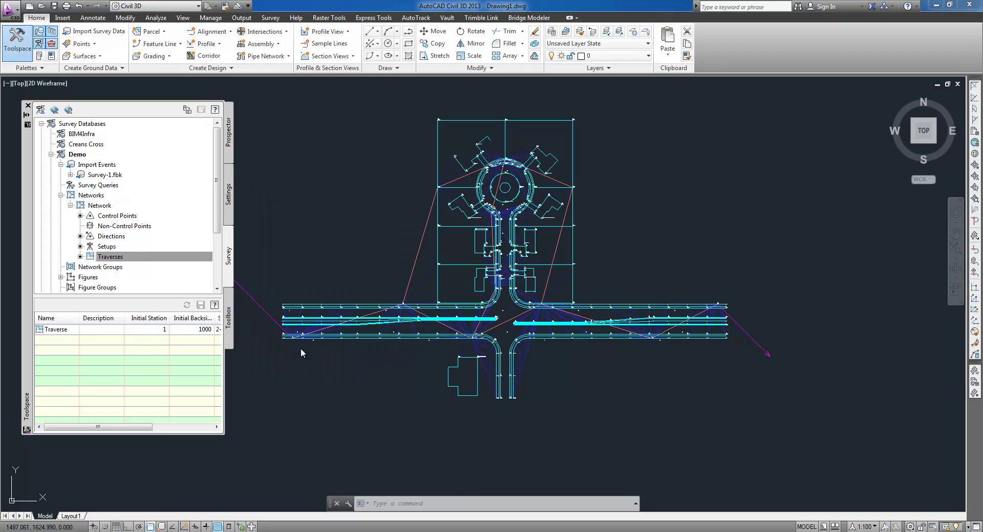
Run the traverse analysis on Traverse with default settings
click(54, 332)
right_click(53, 332)
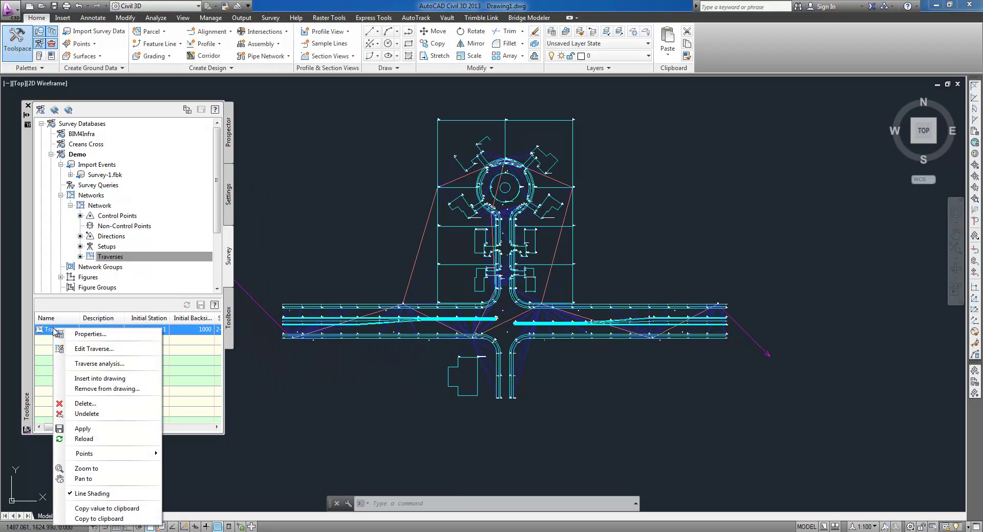
click(86, 365)
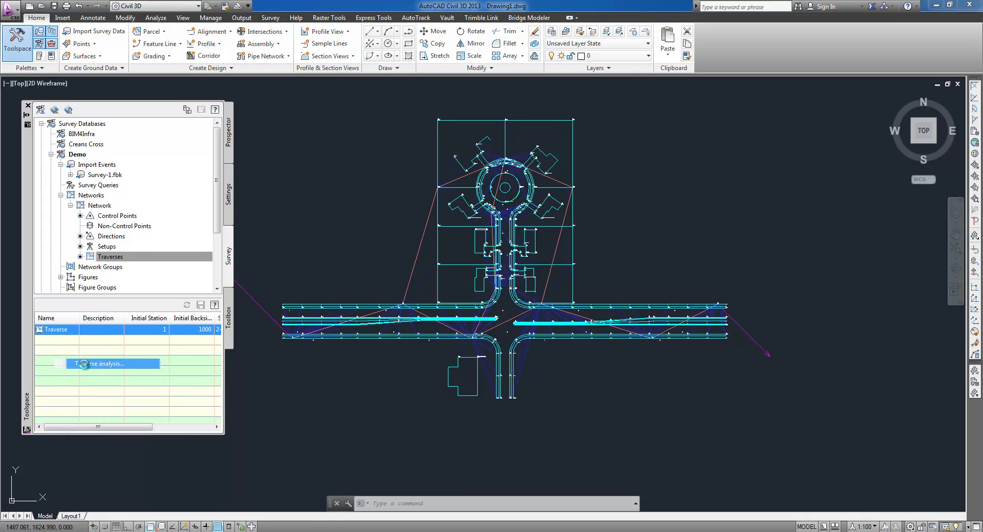
click(397, 341)
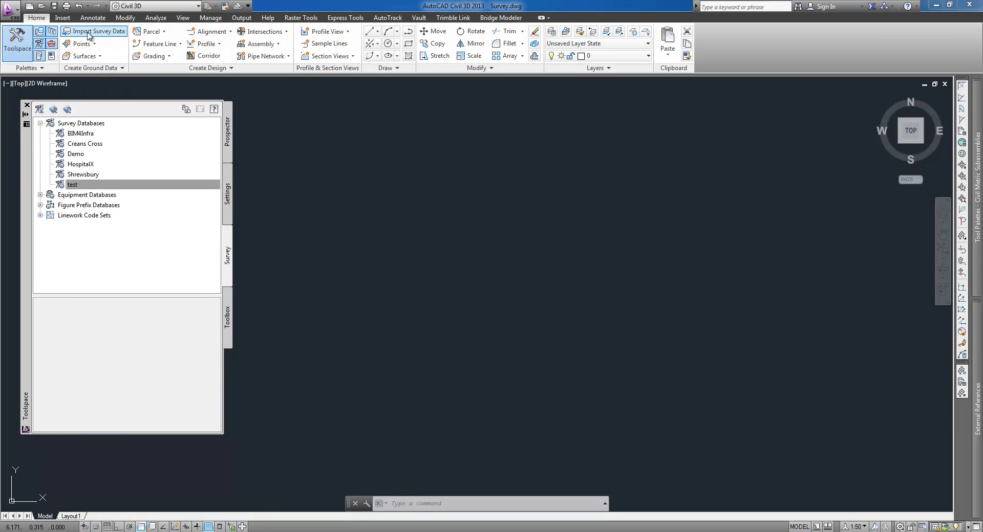
Import point file GS24116a.csv into the test survey database
click(89, 32)
click(245, 145)
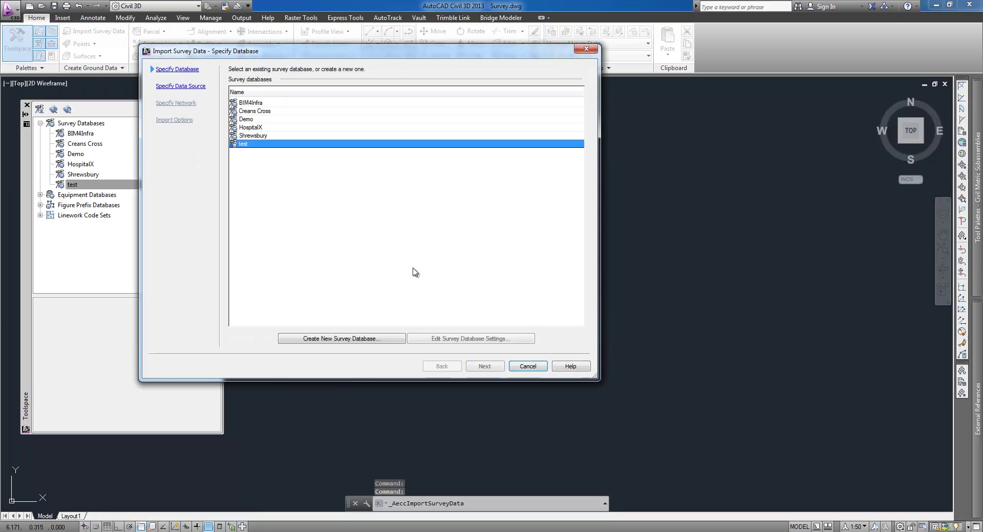
click(495, 366)
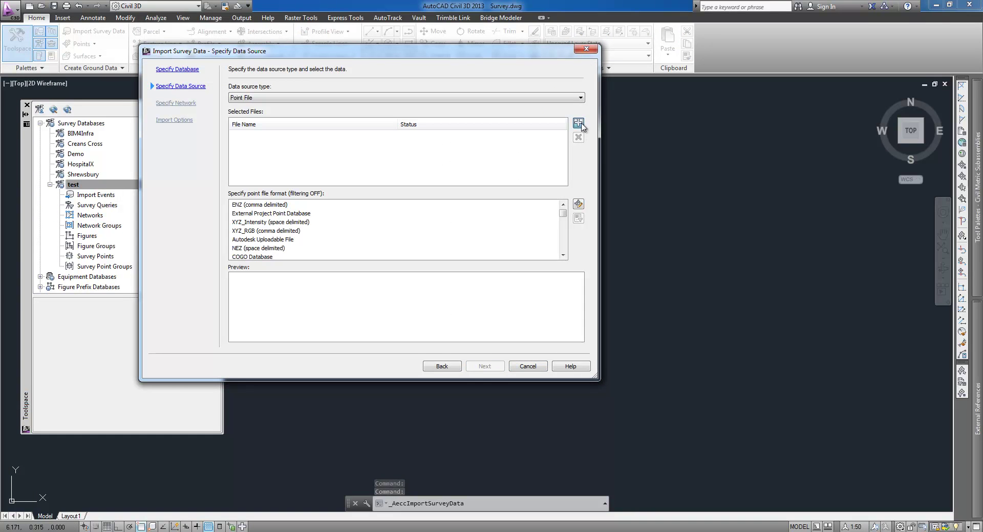
click(578, 123)
click(450, 193)
click(643, 365)
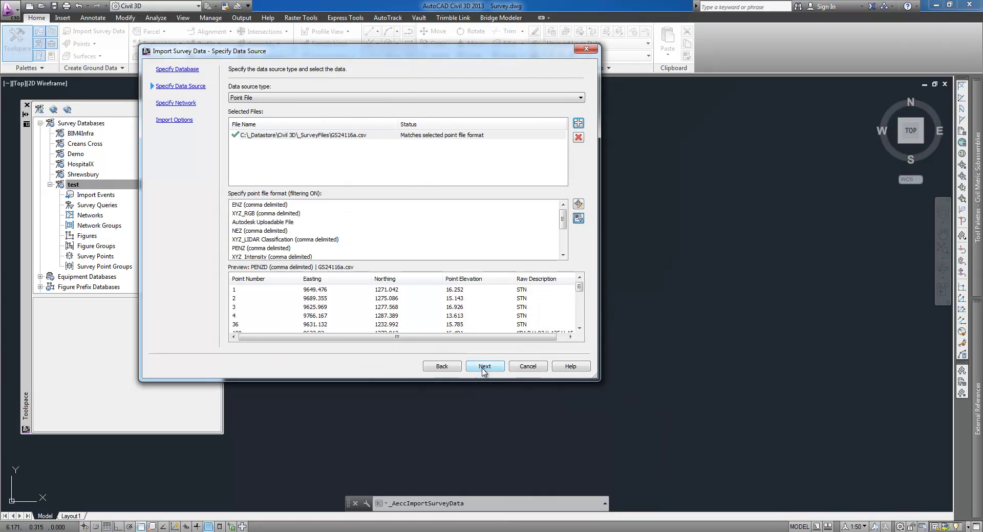
click(482, 367)
click(470, 365)
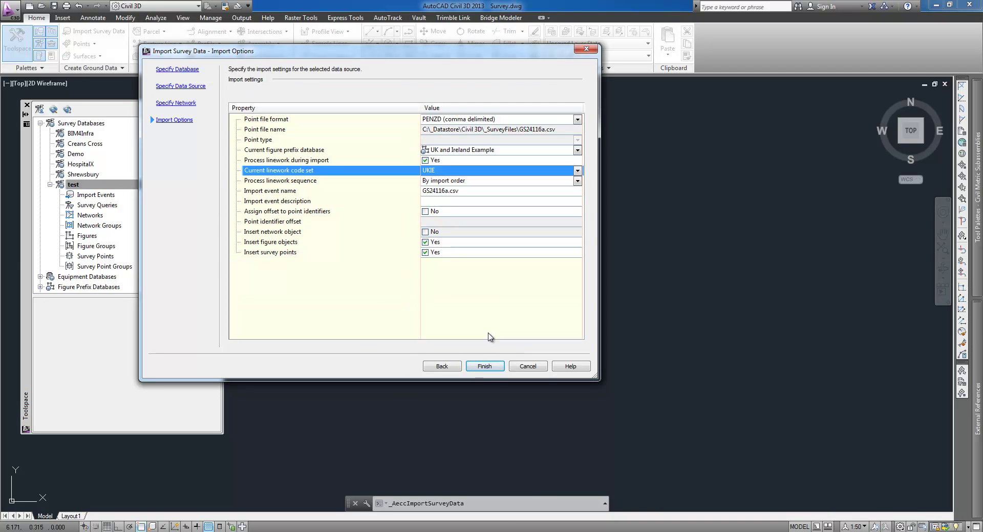
click(484, 367)
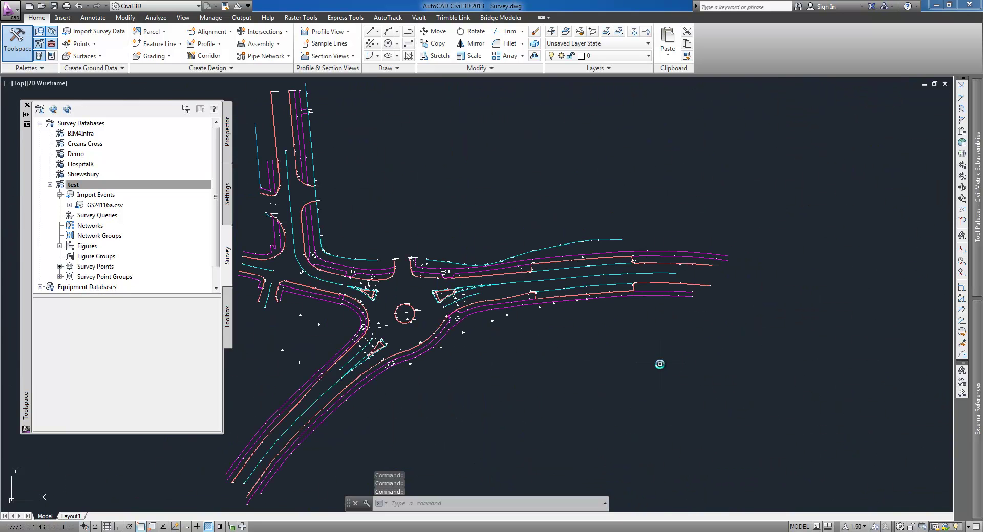
Zoom out and back in on the blank new drawing
scroll(527, 336, down, 2)
scroll(482, 333, up, 4)
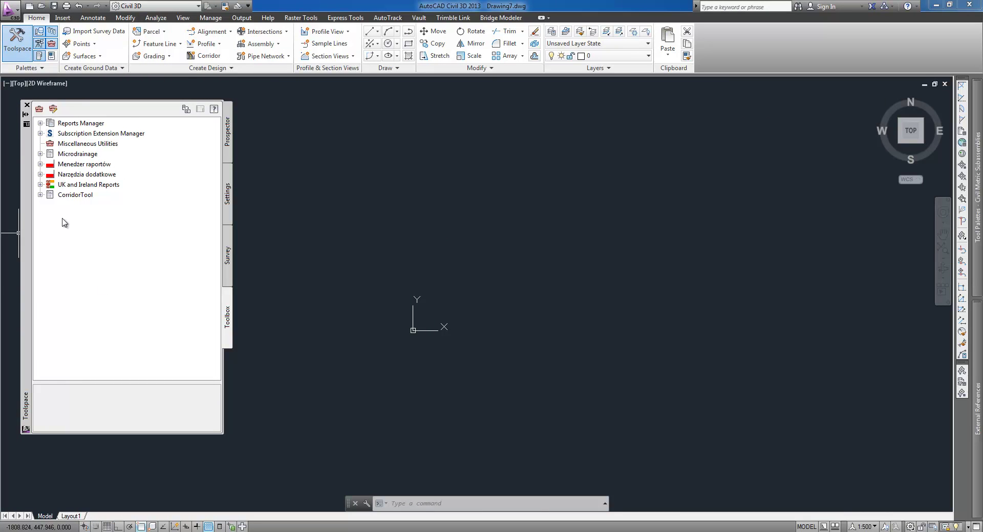
Import the TX00 triangle string of the GROUND model from GENIO.TXT via the Import/Export Extension's GENIO importer
click(41, 134)
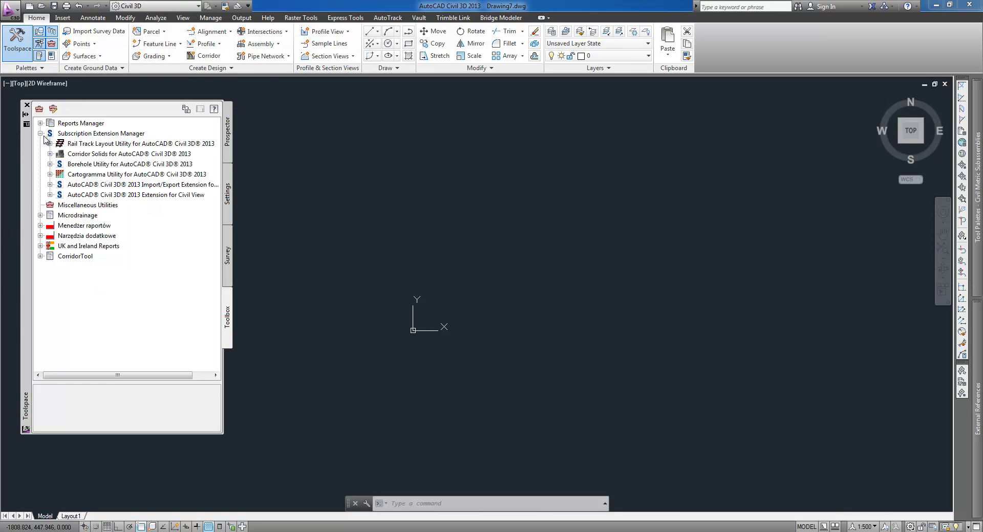
click(50, 185)
right_click(109, 197)
click(135, 204)
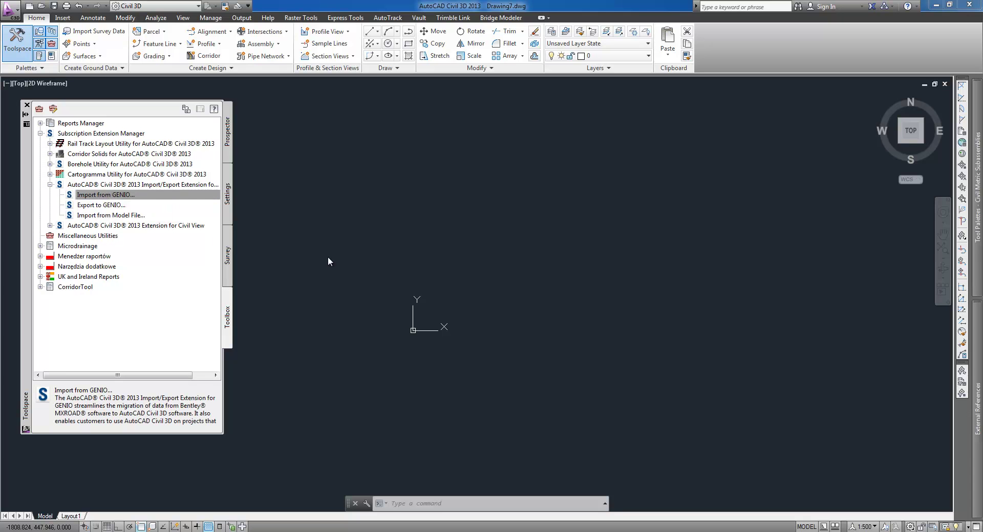
click(52, 60)
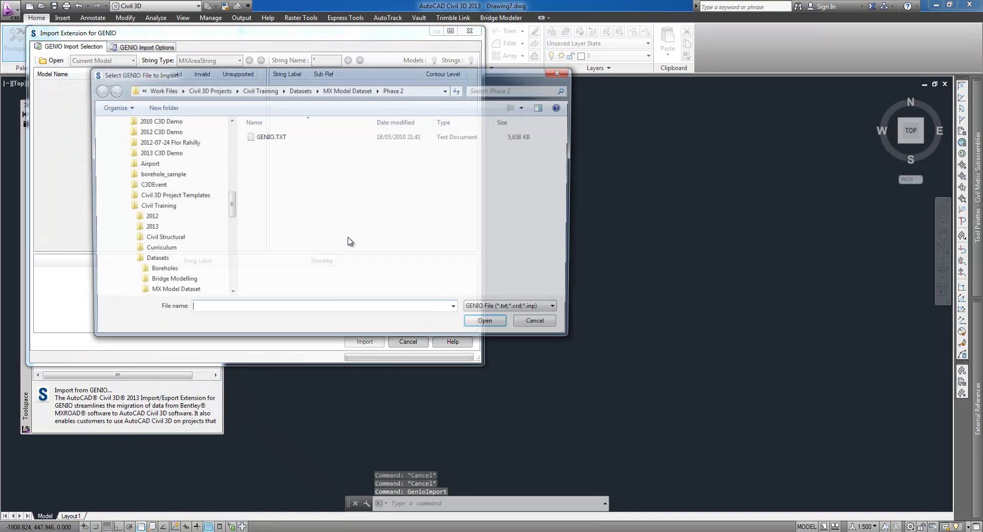
click(270, 137)
click(500, 328)
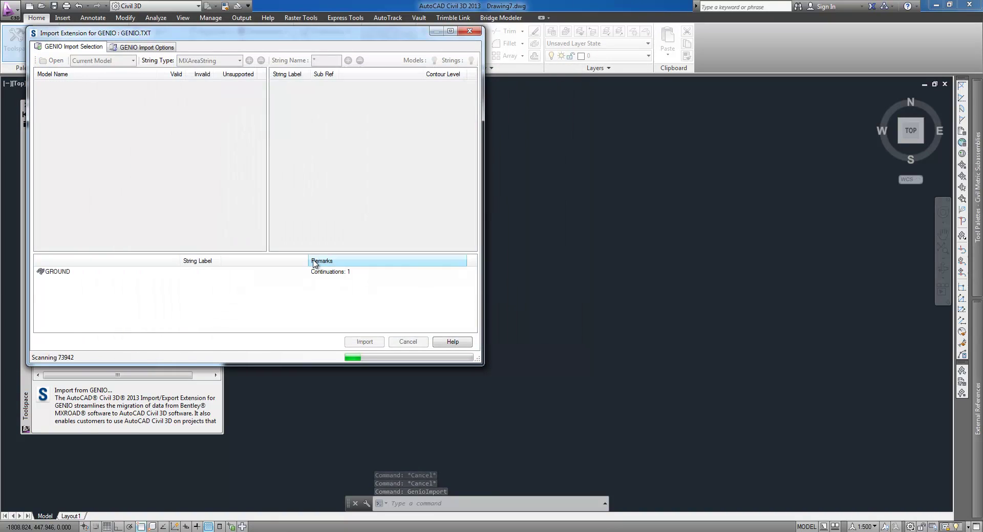
click(275, 85)
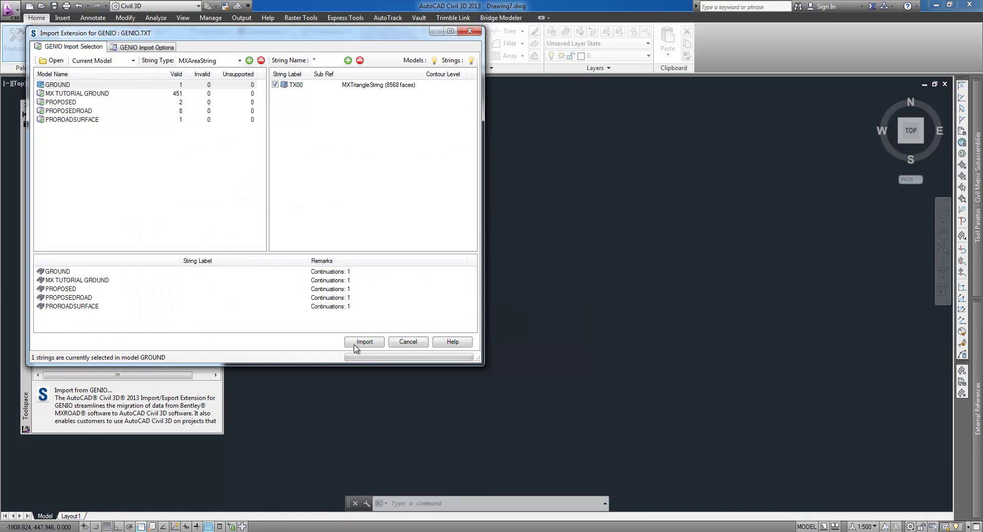
click(365, 342)
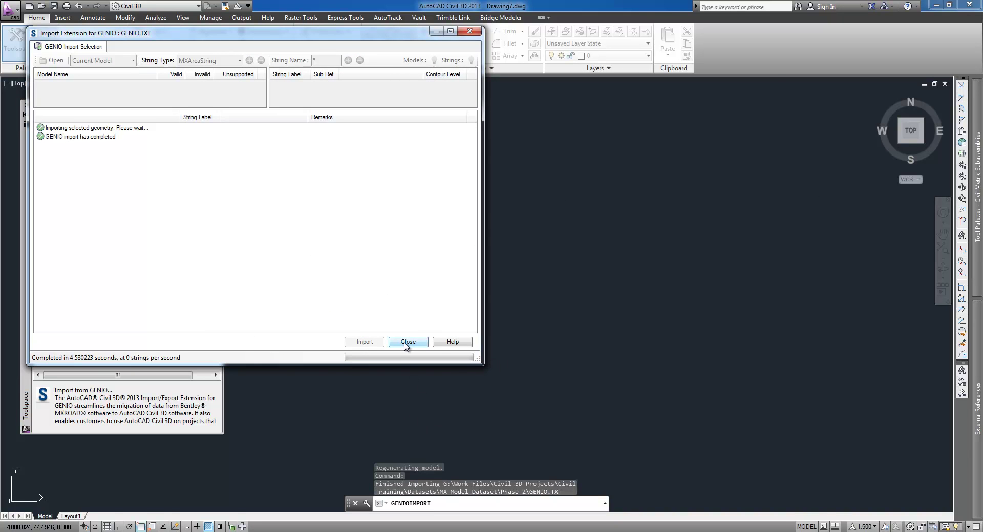
Close the GENIO importer and open the GROUND [TX00]_0001 TIN surface in the Object Viewer
click(408, 342)
click(580, 266)
right_click(542, 255)
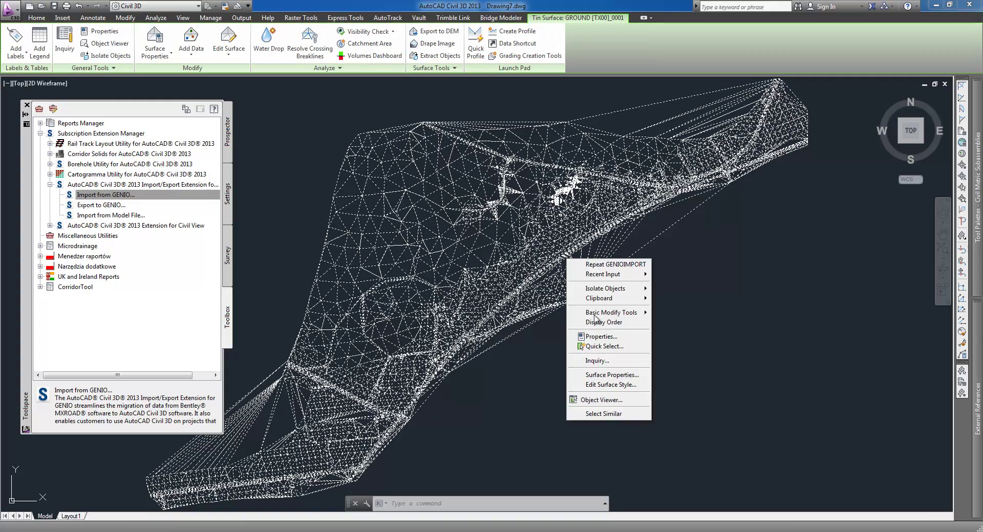